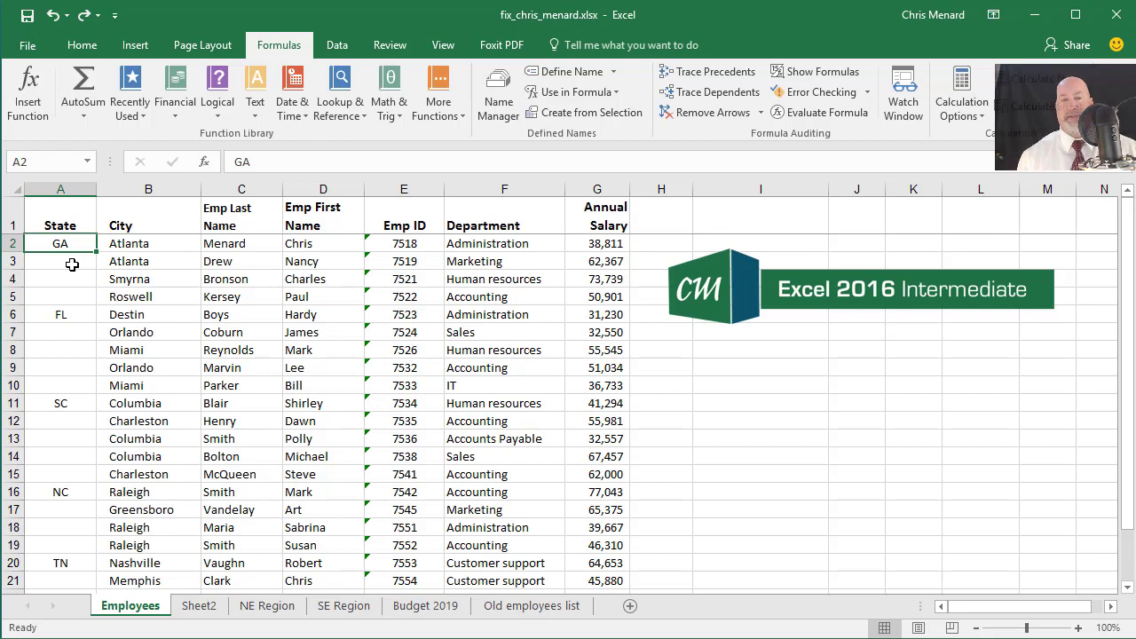
Step: Copy GA and FL down into their blank rows, then undo both fills
{"action": "left_click_drag", "start_coordinate": [97, 252], "coordinate": [87, 485]}
{"action": "left_click", "coordinate": [72, 315]}
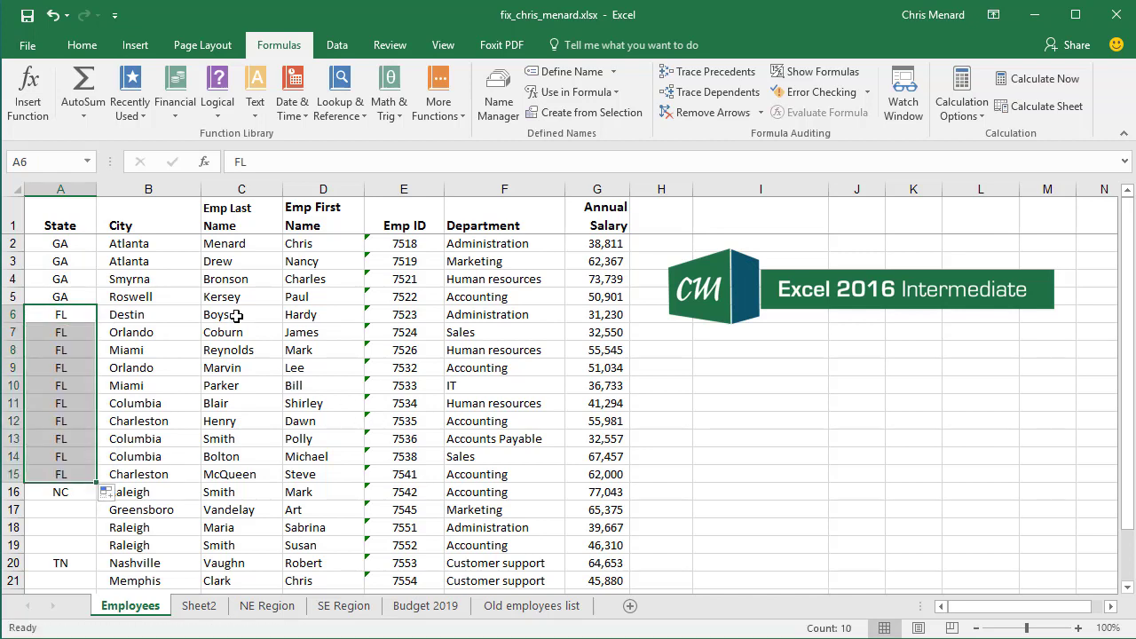
{"action": "left_click", "coordinate": [54, 15]}
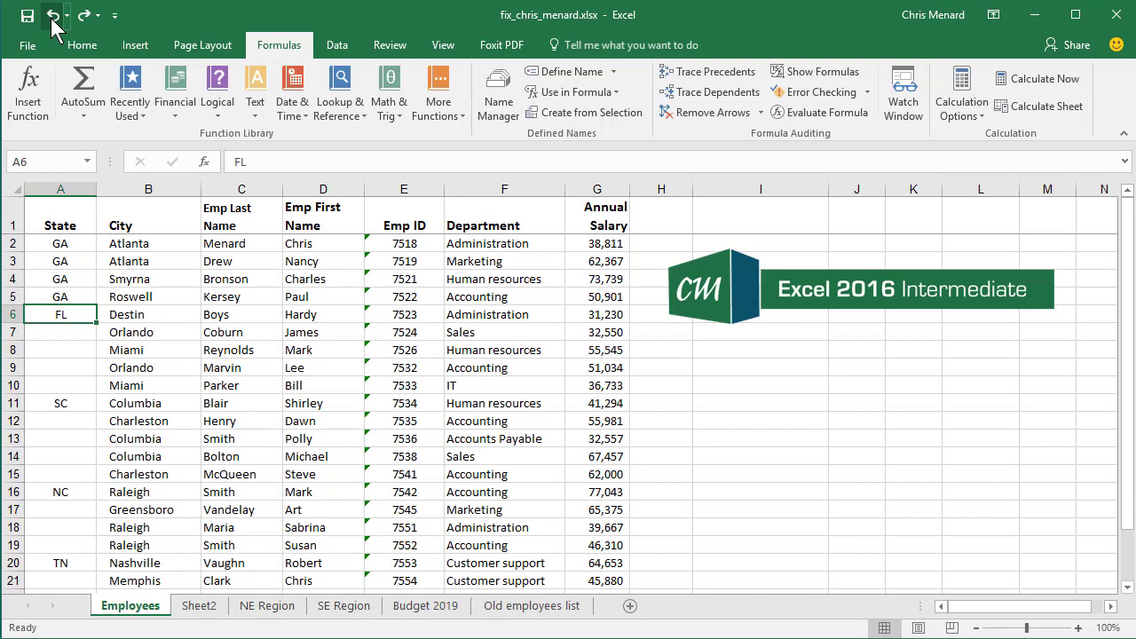
{"action": "left_click", "coordinate": [53, 15]}
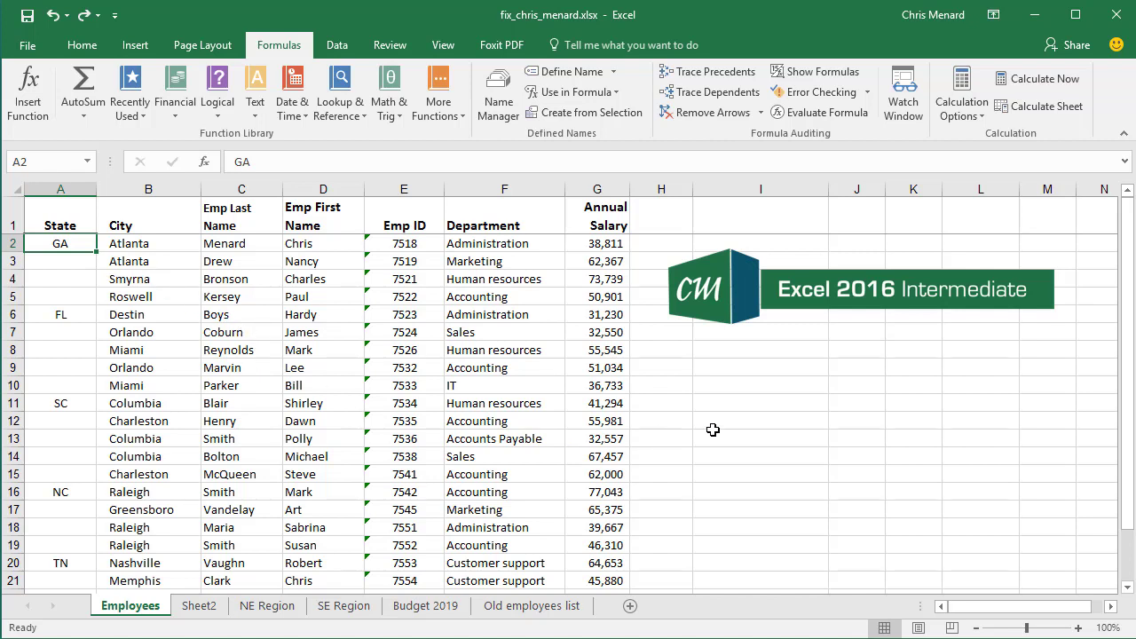
Step: Enter Georgia-Pacific into every cell of I9:I17 in one entry
{"action": "left_click_drag", "start_coordinate": [740, 367], "coordinate": [766, 515]}
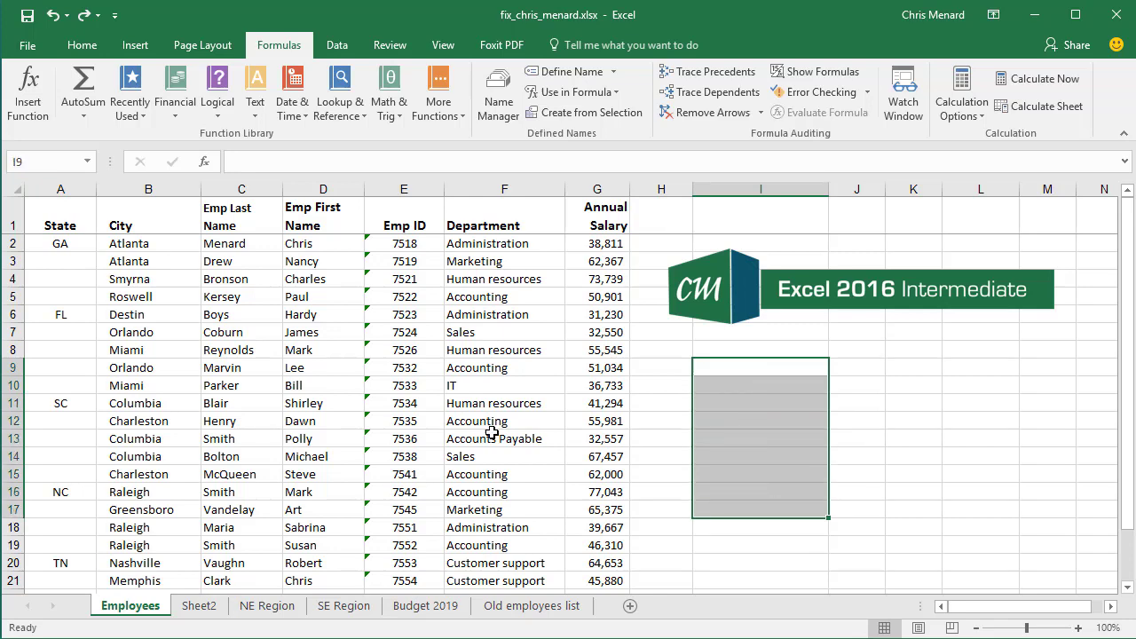
{"action": "type", "text": "Geor"}
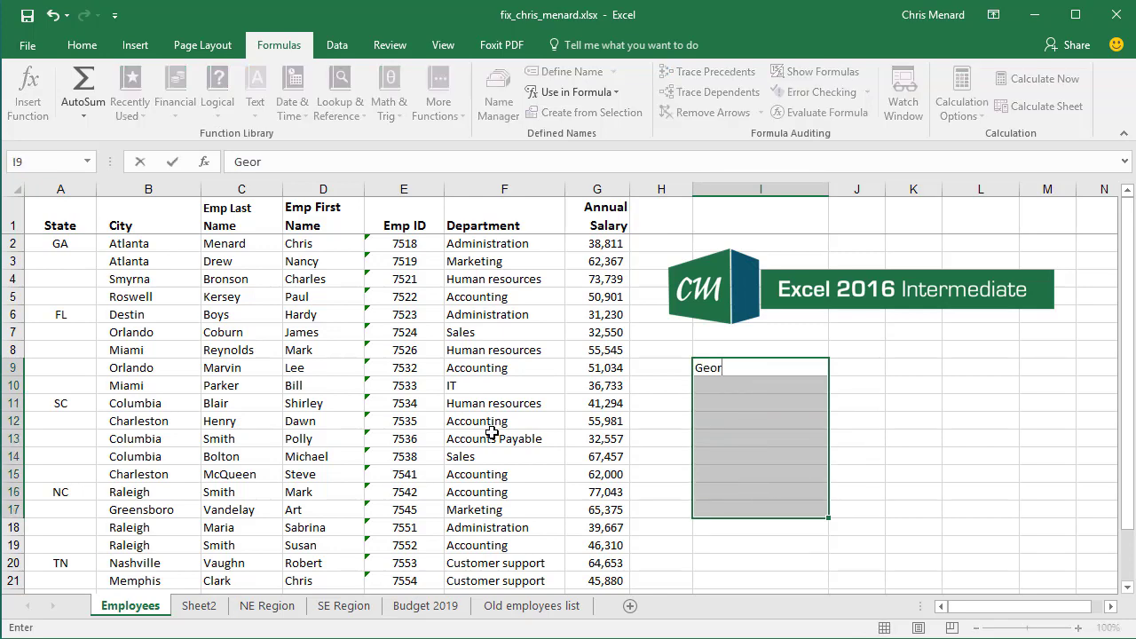
{"action": "type", "text": "gia-Pacifi"}
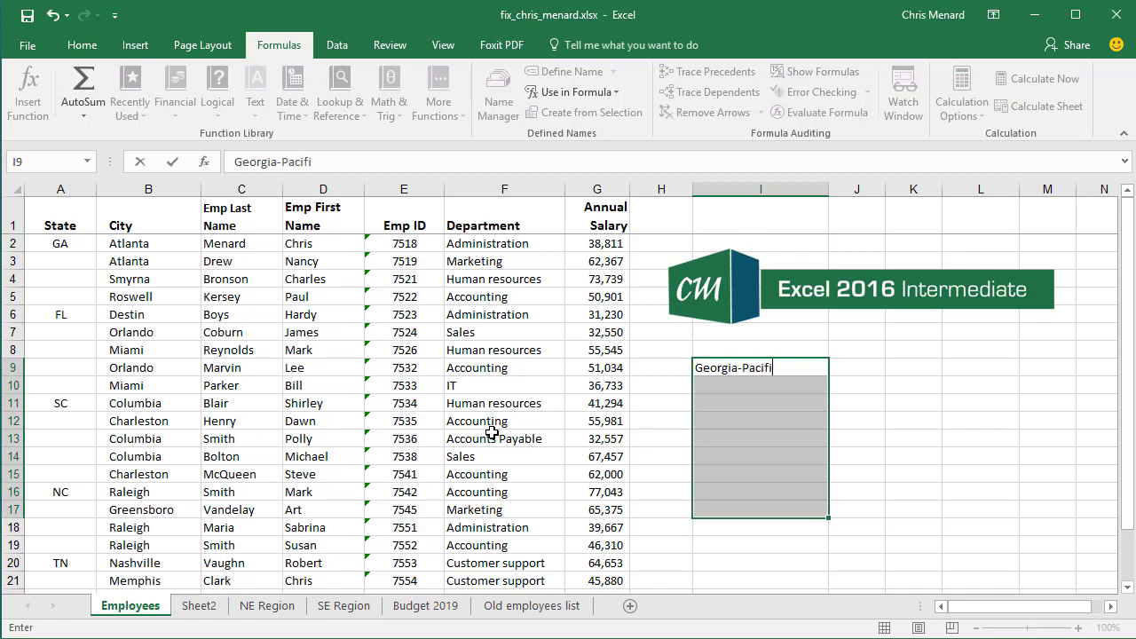
{"action": "type", "text": "c"}
{"action": "key", "text": "ctrl+Return"}
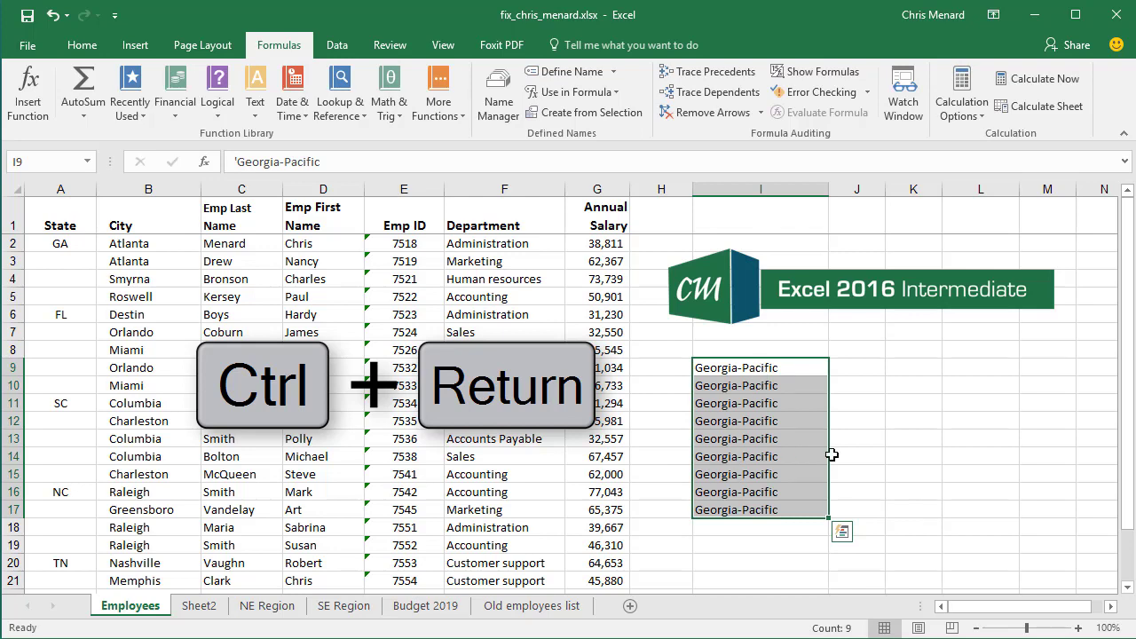
Step: Refill I9:I17 with 30309, then with a single first name, and deselect
{"action": "type", "text": "'"}
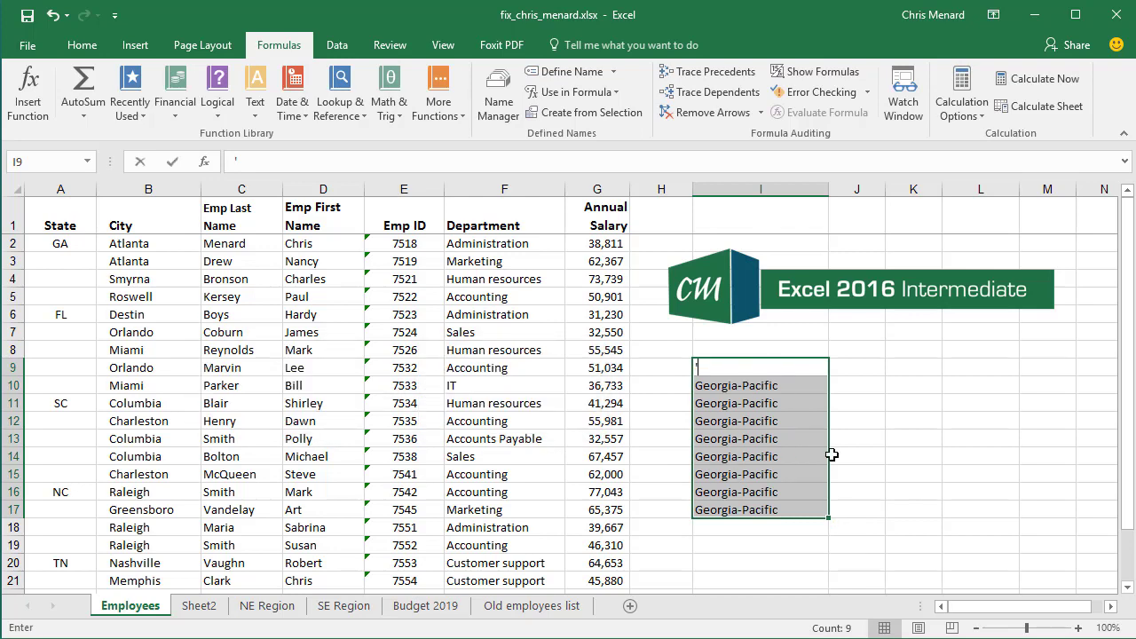
{"action": "type", "text": "30309"}
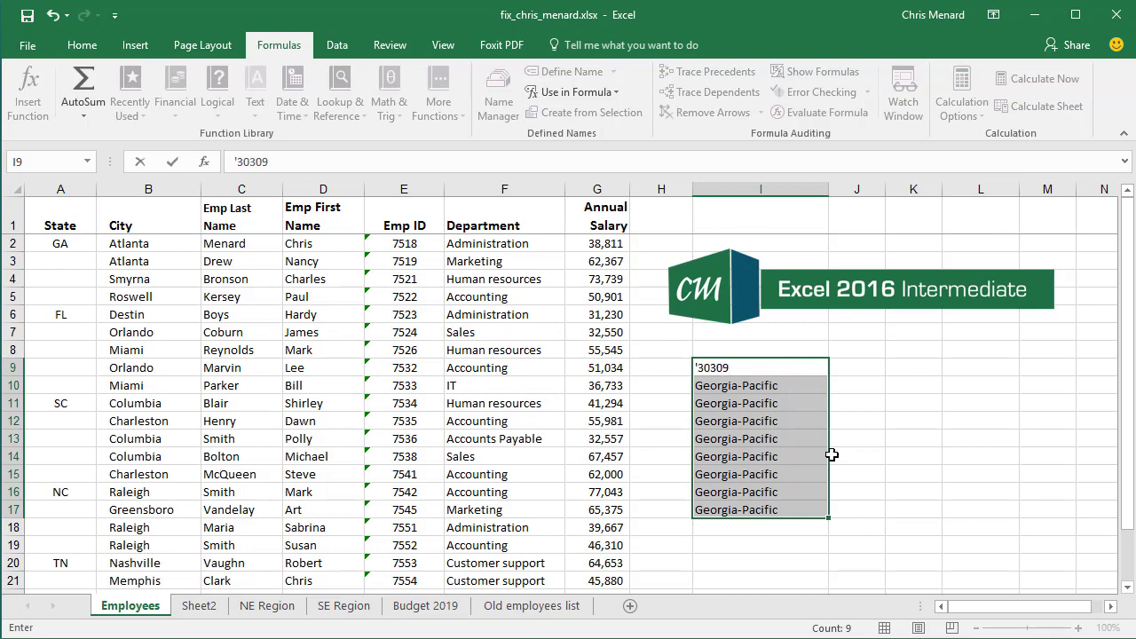
{"action": "key", "text": "ctrl+Return"}
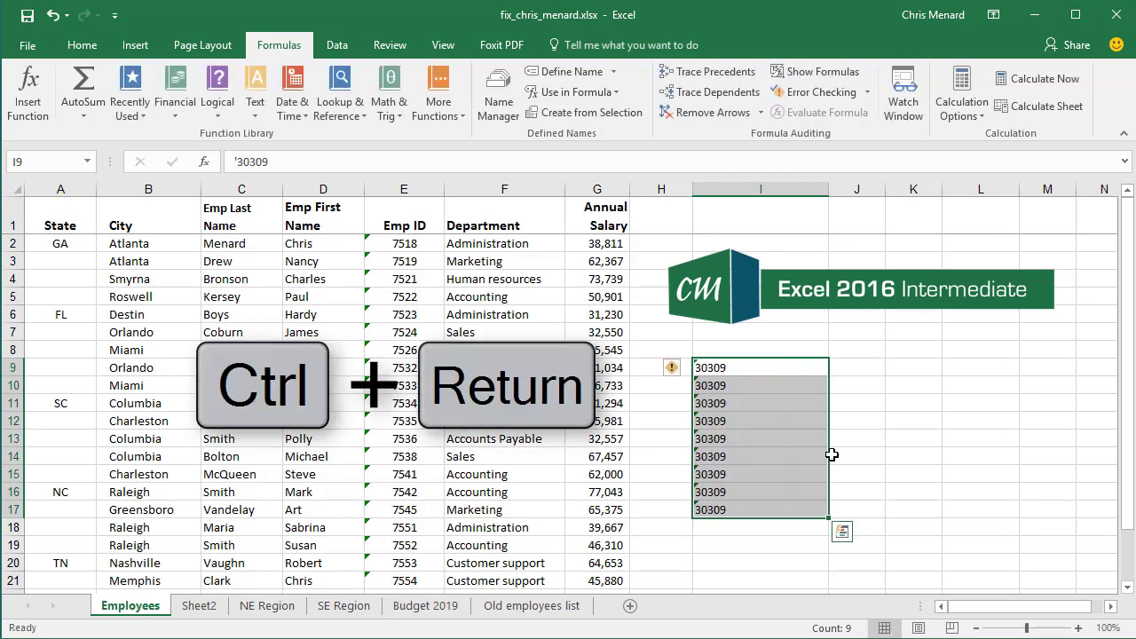
{"action": "type", "text": "Chris"}
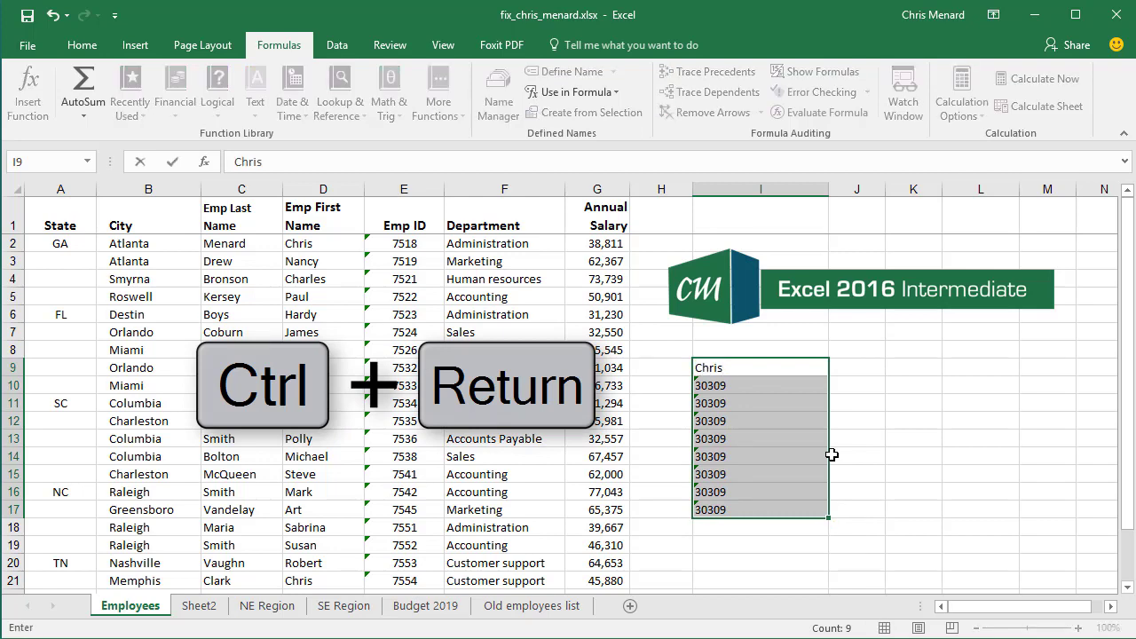
{"action": "key", "text": "ctrl+Return"}
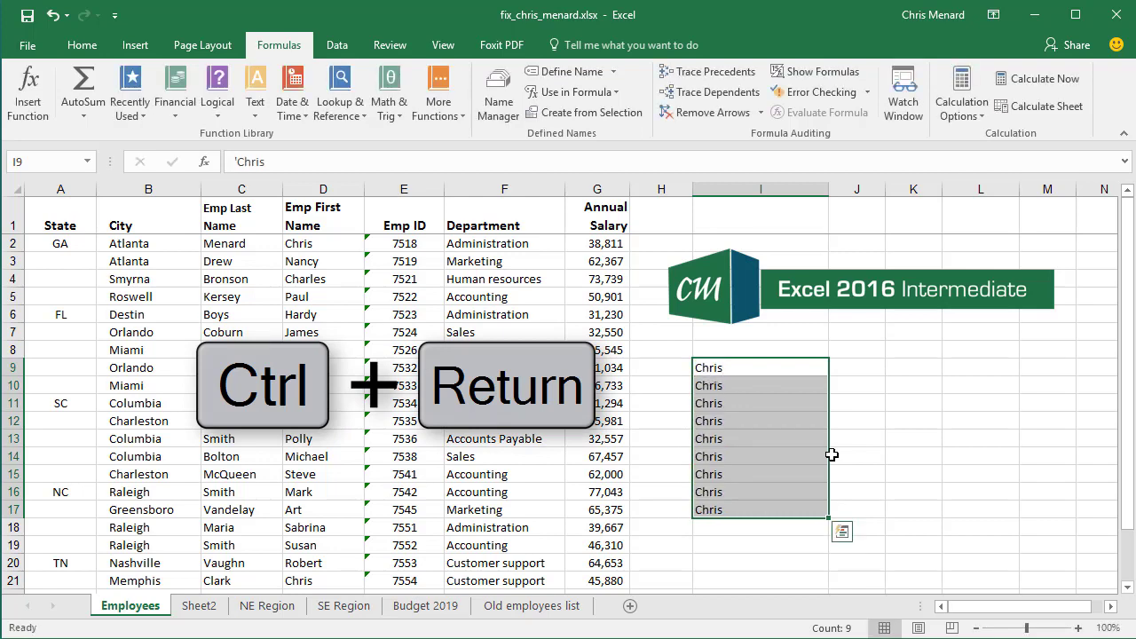
{"action": "left_click", "coordinate": [755, 383]}
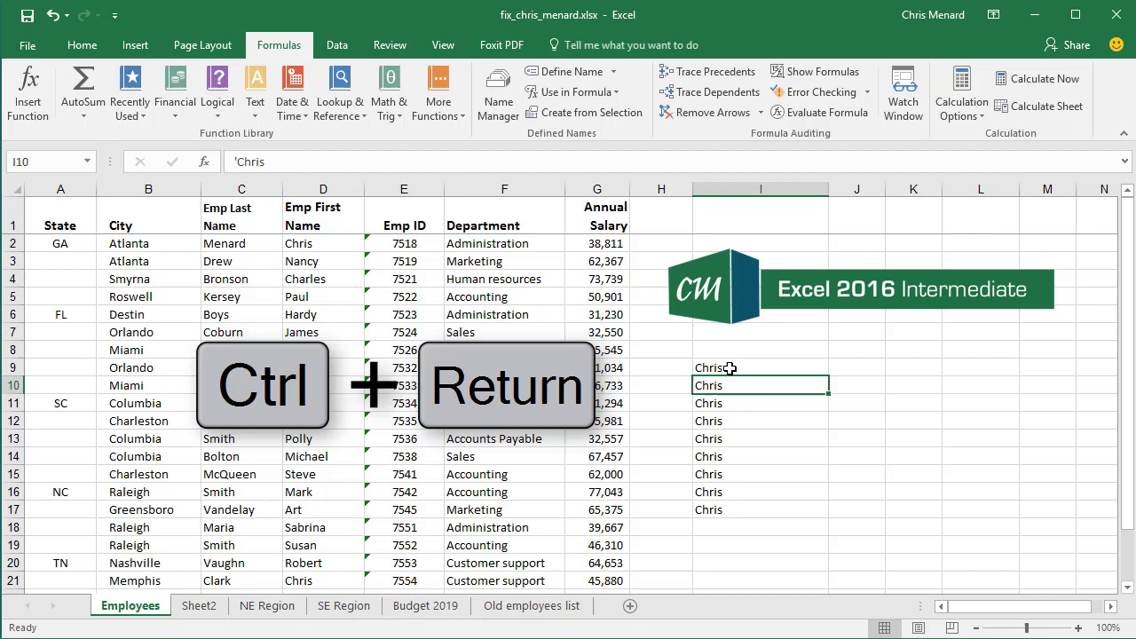
Step: On the Old employees list sheet, AutoSum the salaries into E12, giving 432,910
{"action": "left_click", "coordinate": [530, 607]}
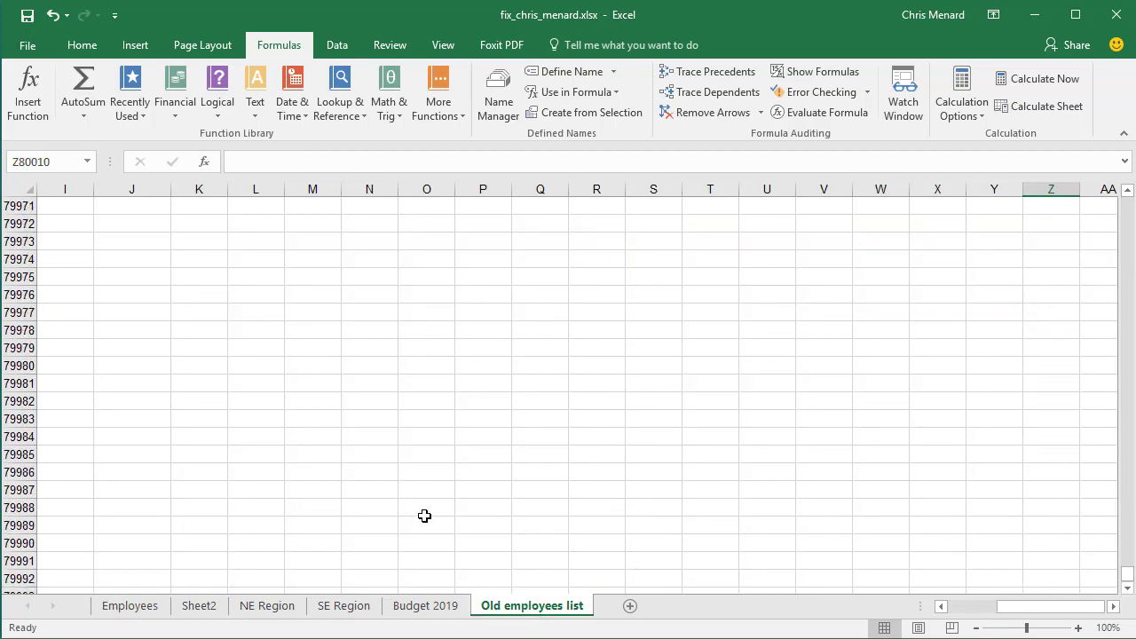
{"action": "key", "text": "ctrl+Home"}
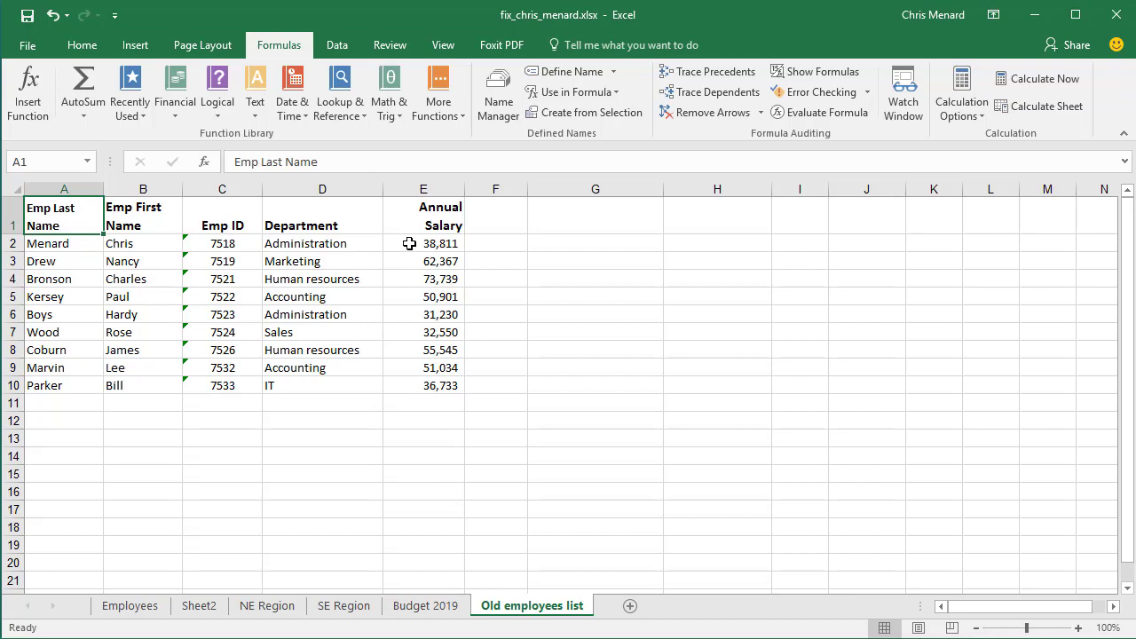
{"action": "left_click", "coordinate": [416, 421]}
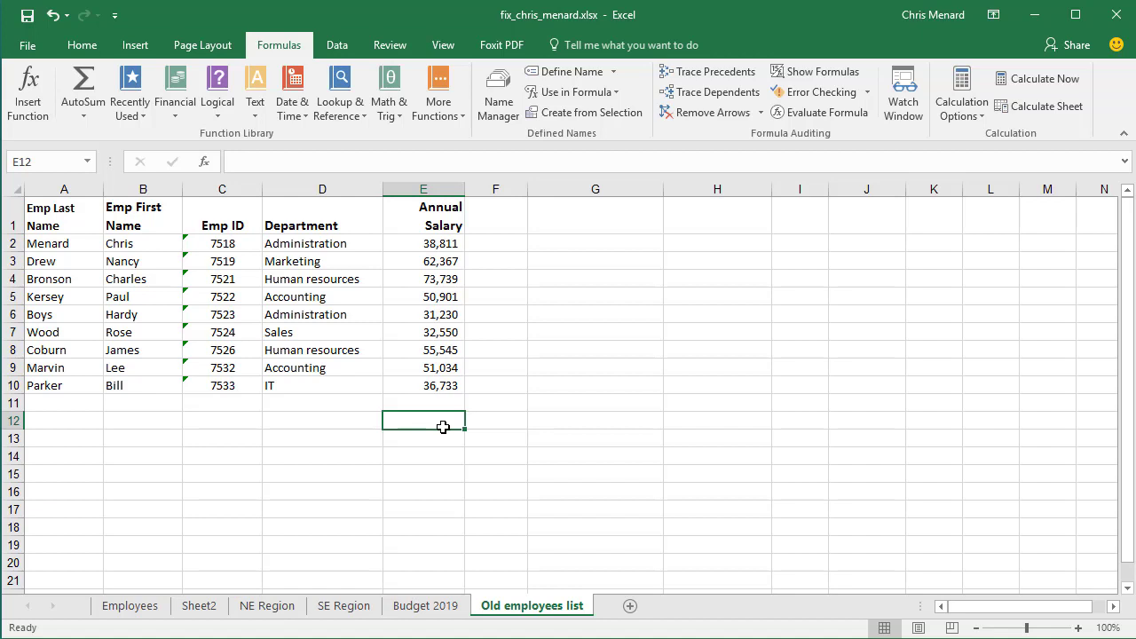
{"action": "key", "text": "alt+equal"}
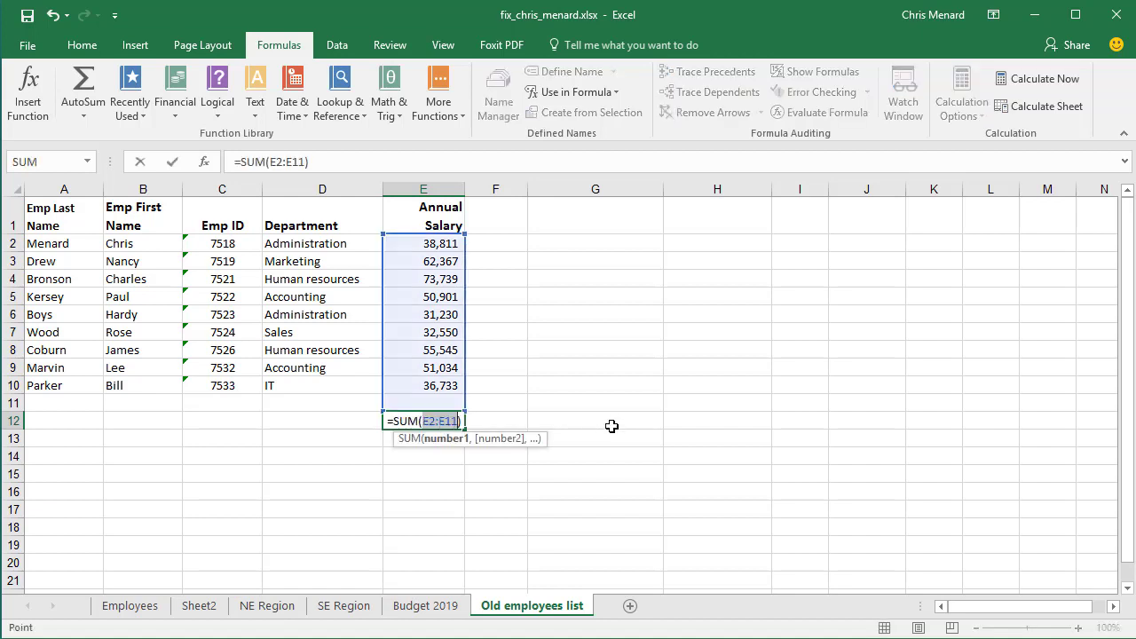
{"action": "key", "text": "ctrl+Return"}
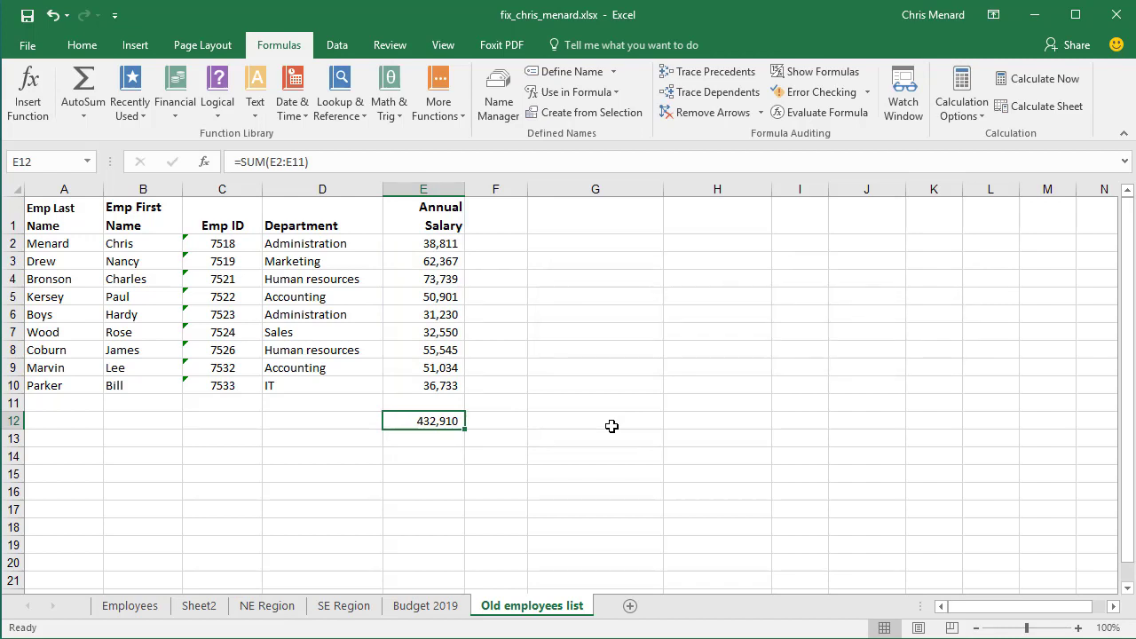
{"action": "key", "text": "Return"}
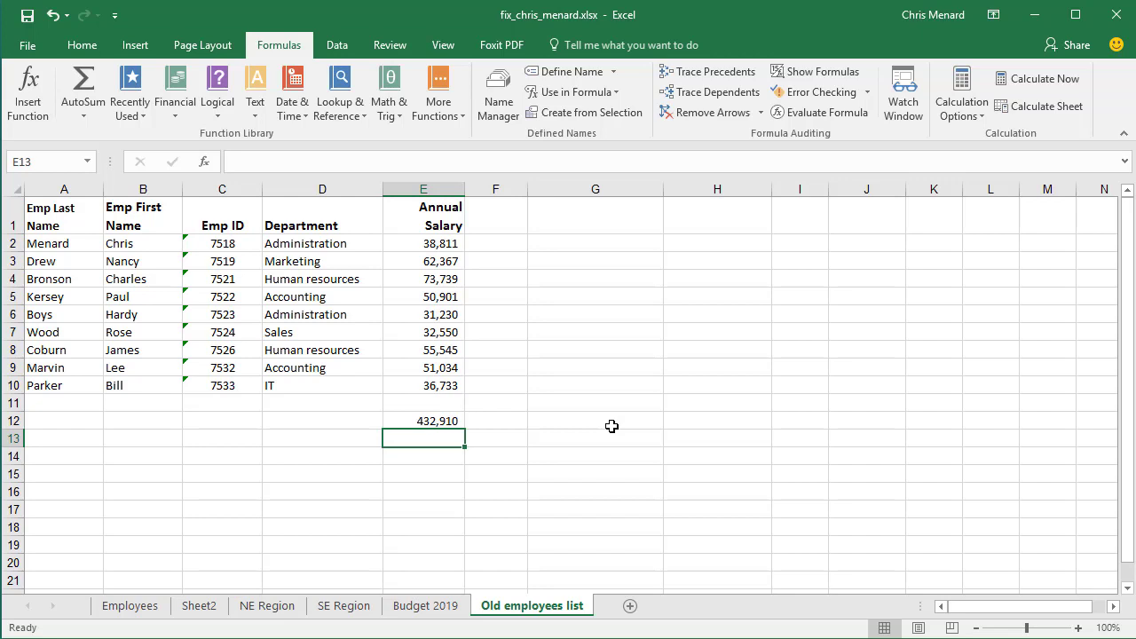
Step: Put =MAX(E2:E10) in E13 to show the top salary of 73,739
{"action": "left_click", "coordinate": [90, 48]}
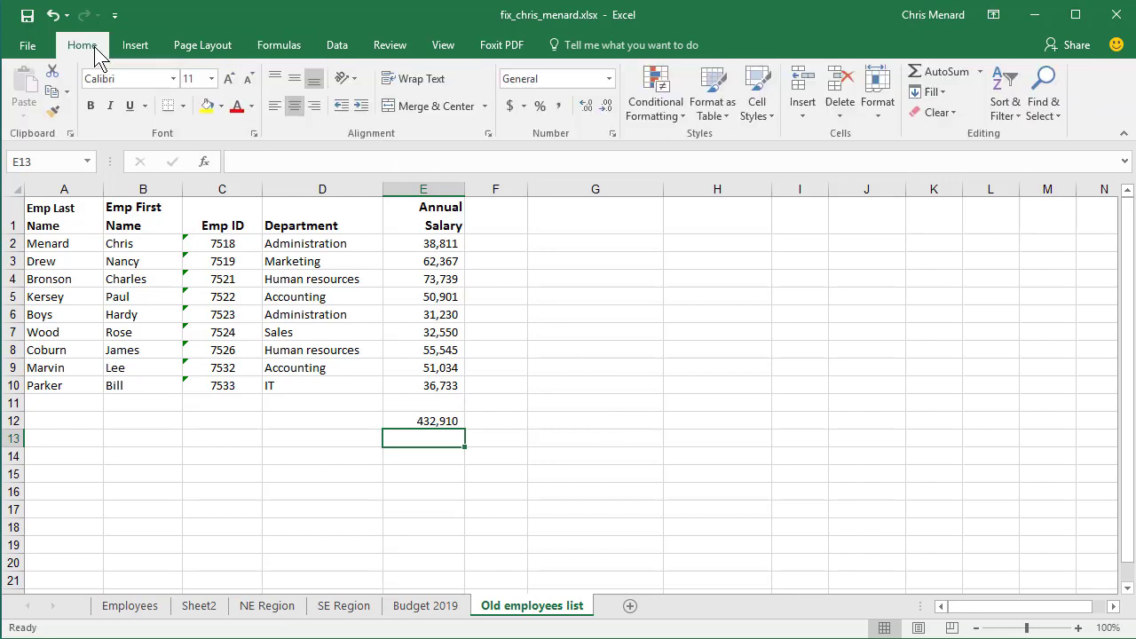
{"action": "left_click", "coordinate": [980, 73]}
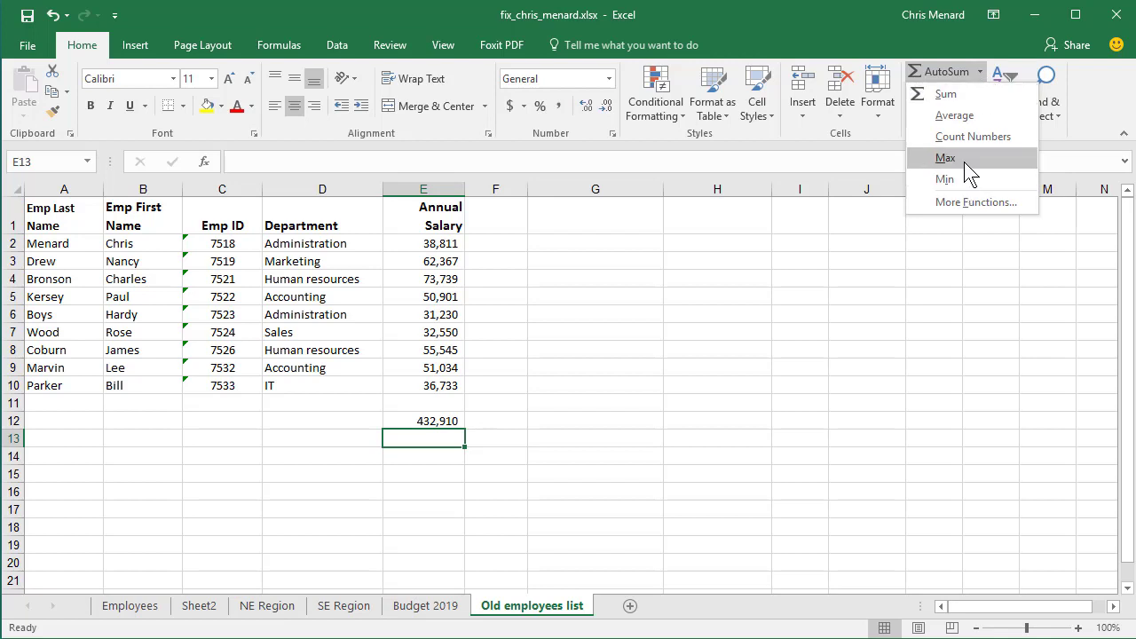
{"action": "left_click", "coordinate": [964, 159]}
{"action": "left_click_drag", "start_coordinate": [450, 245], "coordinate": [432, 376]}
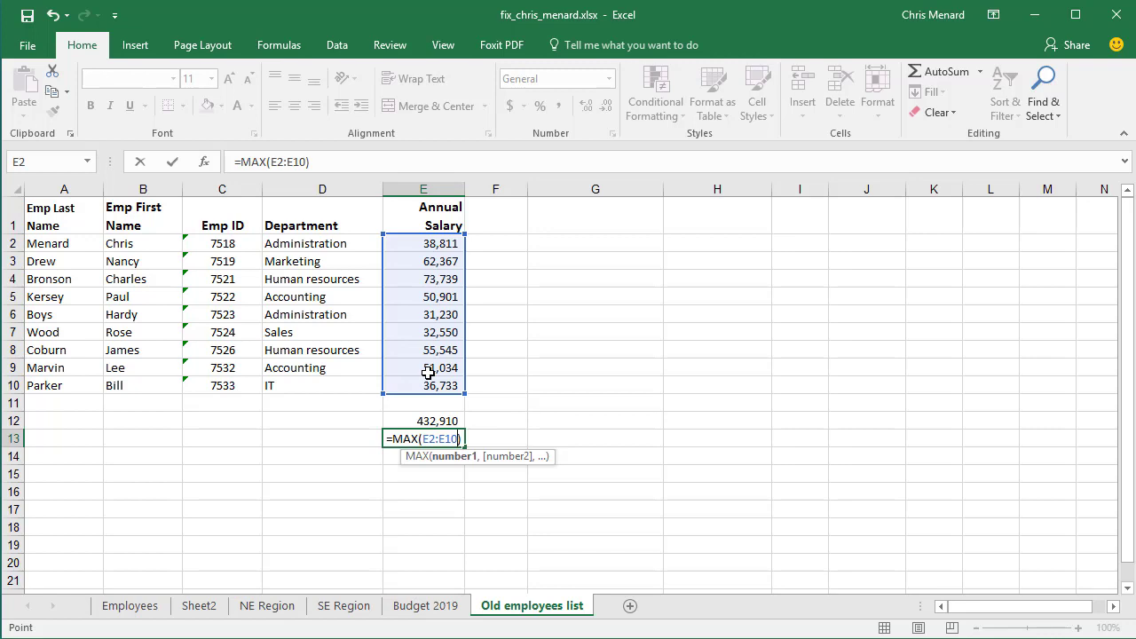
{"action": "key", "text": "ctrl+Return"}
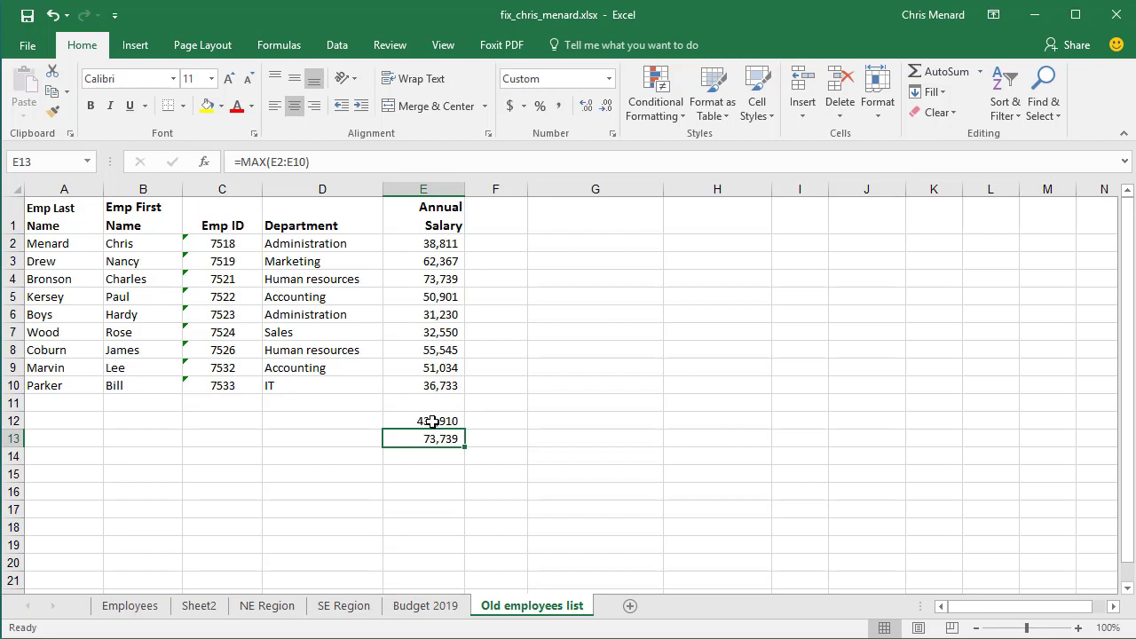
Step: Select the State cells A2:A21 on the Employees sheet
{"action": "left_click", "coordinate": [146, 610]}
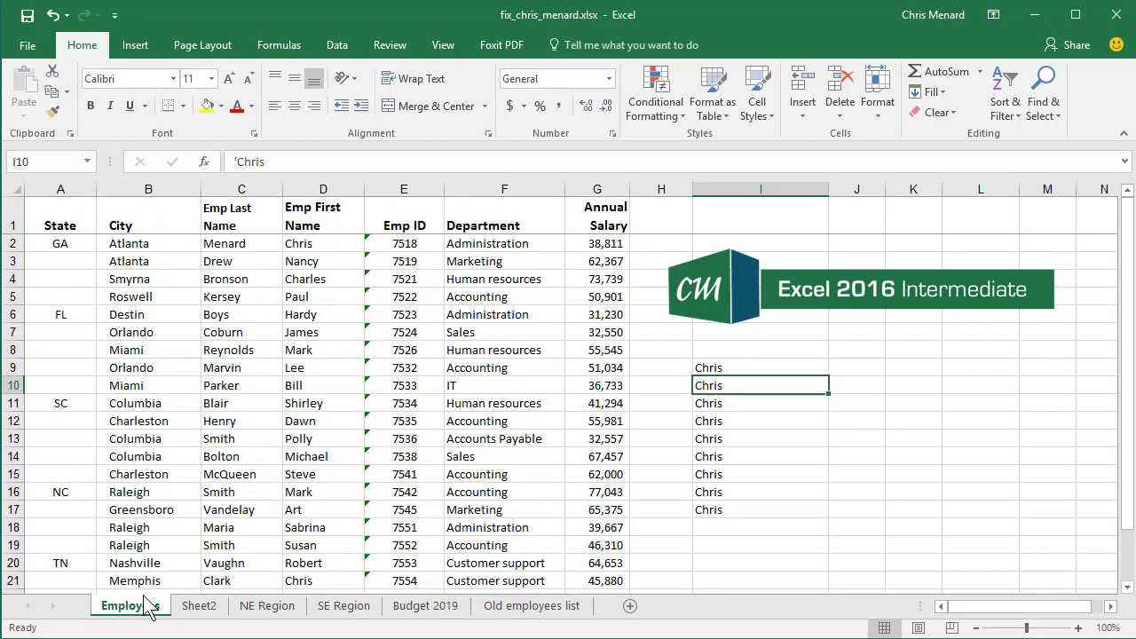
{"action": "left_click", "coordinate": [58, 245]}
{"action": "left_click_drag", "start_coordinate": [59, 245], "coordinate": [51, 506]}
{"action": "scroll", "coordinate": [328, 394], "scroll_direction": "up", "scroll_amount": 2}
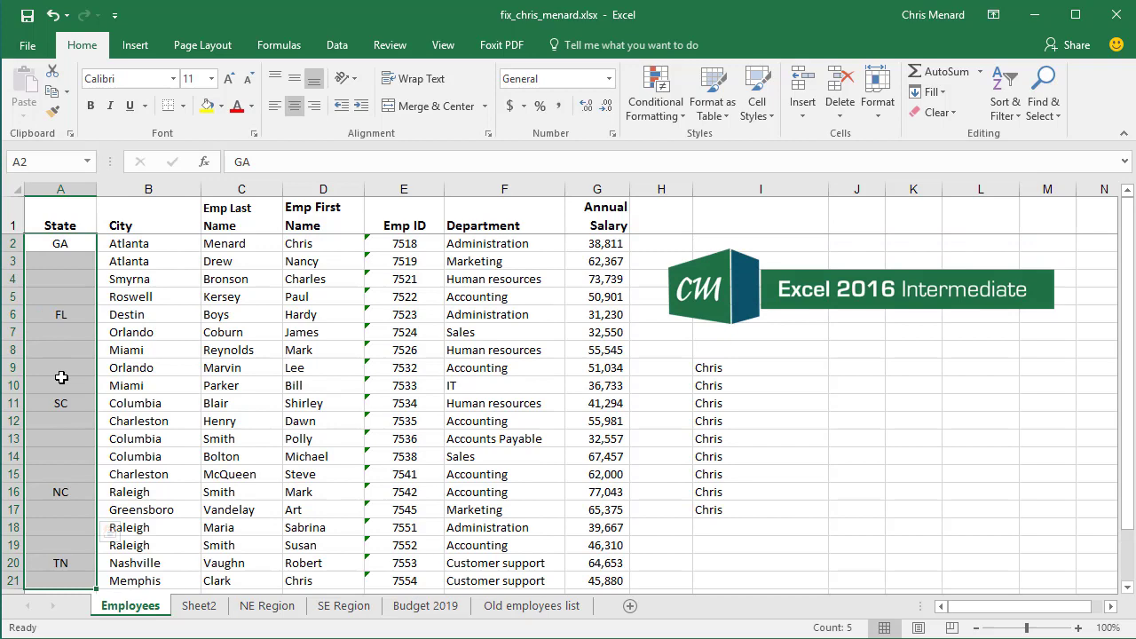
{"action": "scroll", "coordinate": [69, 408], "scroll_direction": "down", "scroll_amount": 3}
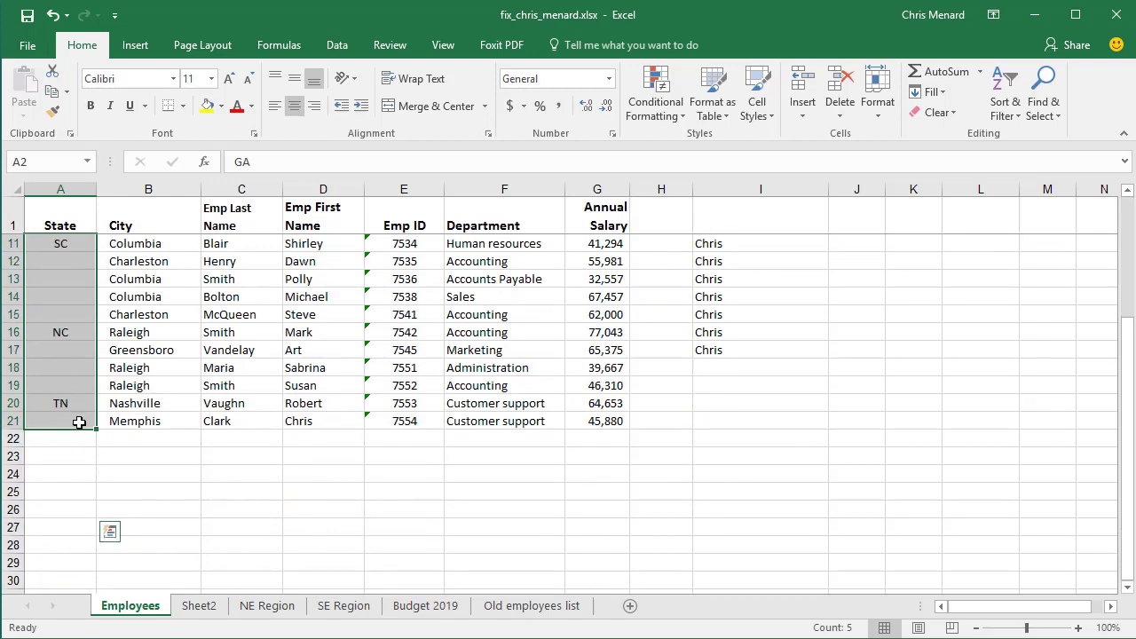
{"action": "scroll", "coordinate": [79, 421], "scroll_direction": "up", "scroll_amount": 3}
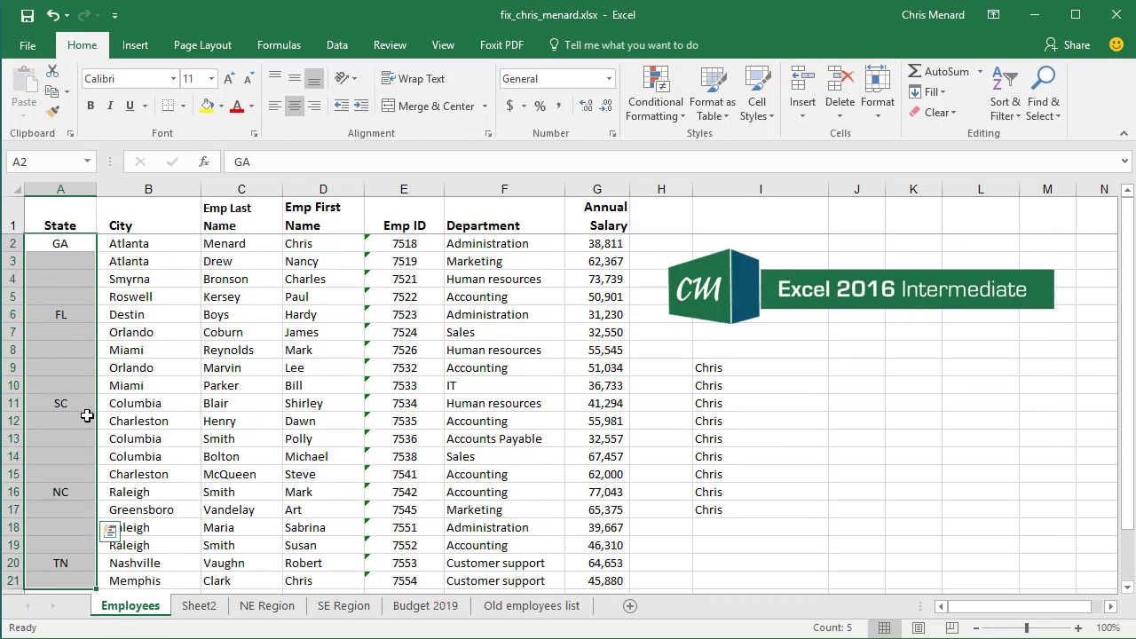
Step: Narrow the selection to only the blank cells using Go To Special > Blanks
{"action": "key", "text": "ctrl+g"}
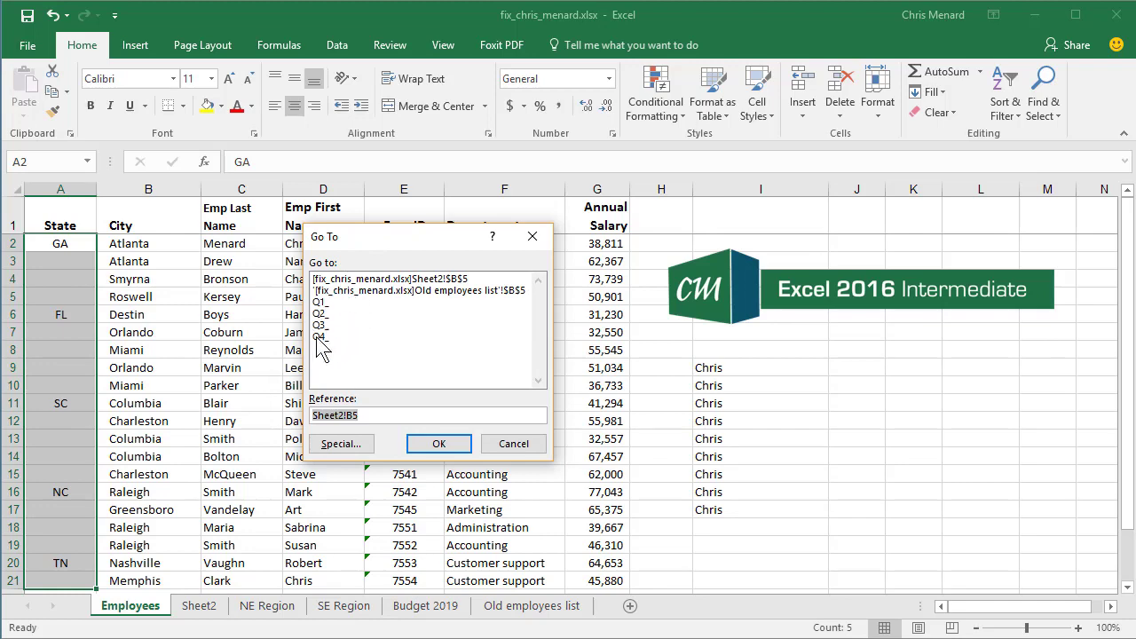
{"action": "left_click", "coordinate": [338, 444]}
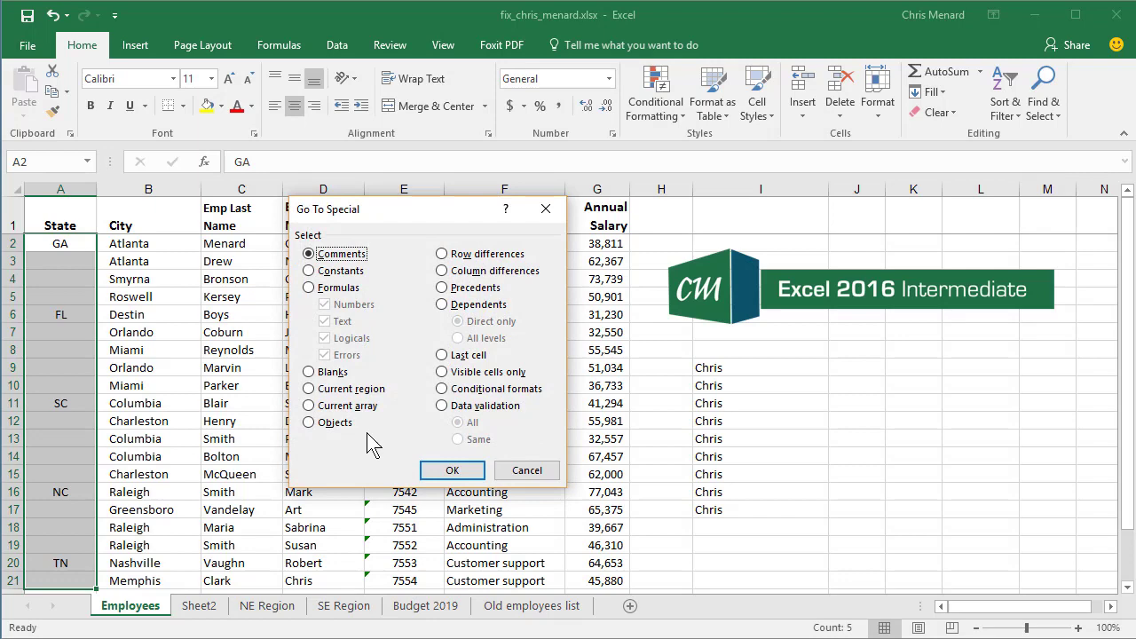
{"action": "left_click", "coordinate": [308, 373]}
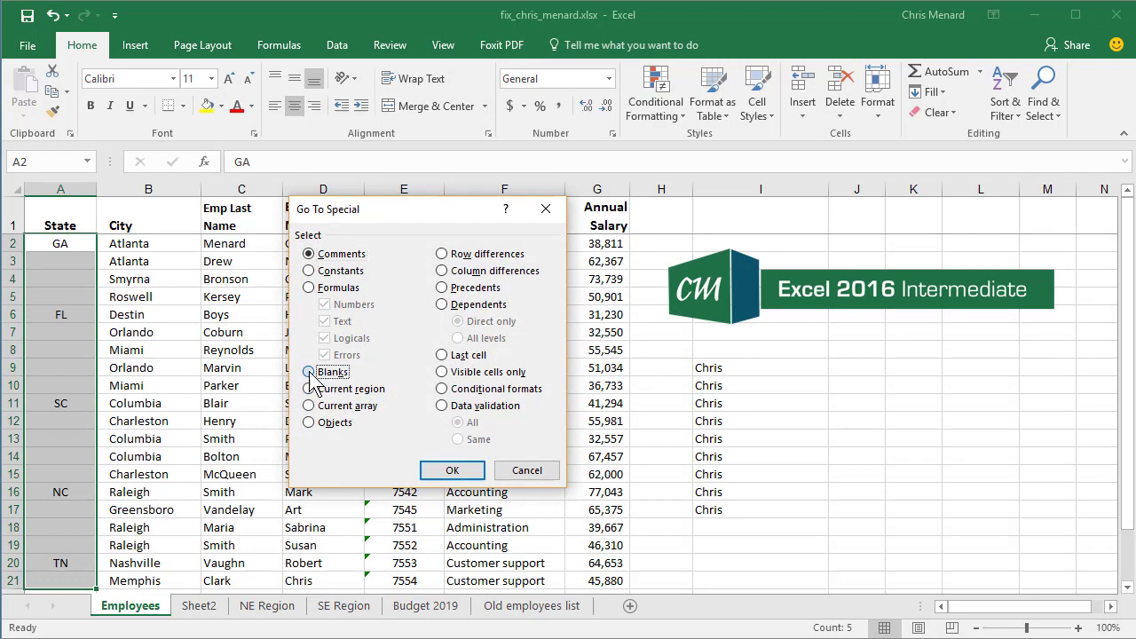
{"action": "left_click", "coordinate": [453, 470]}
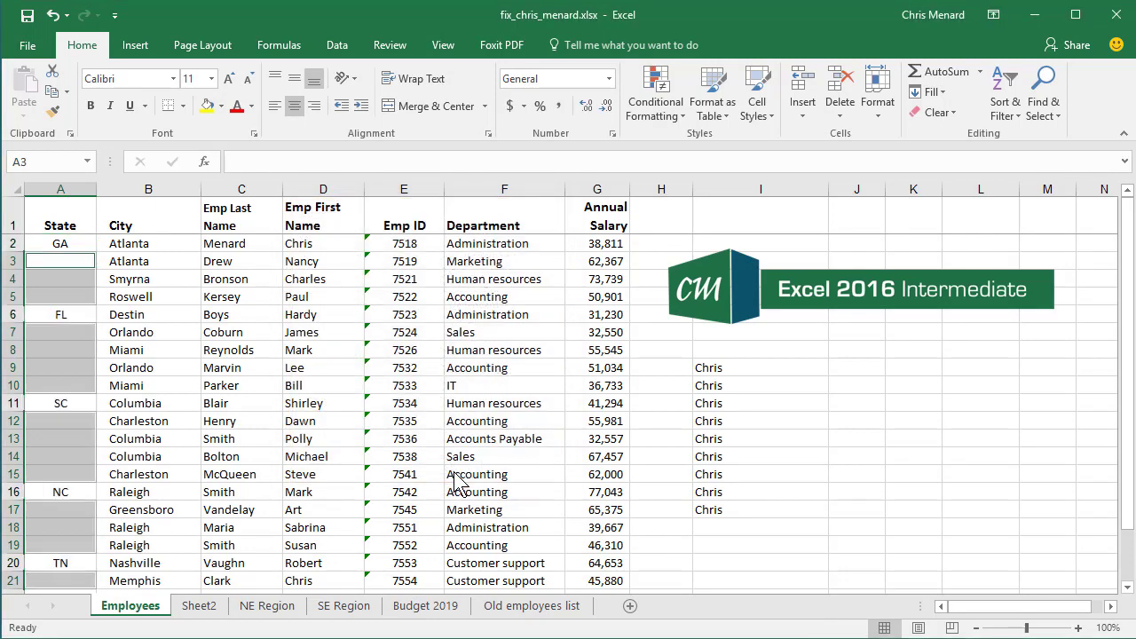
{"action": "left_click", "coordinate": [198, 319]}
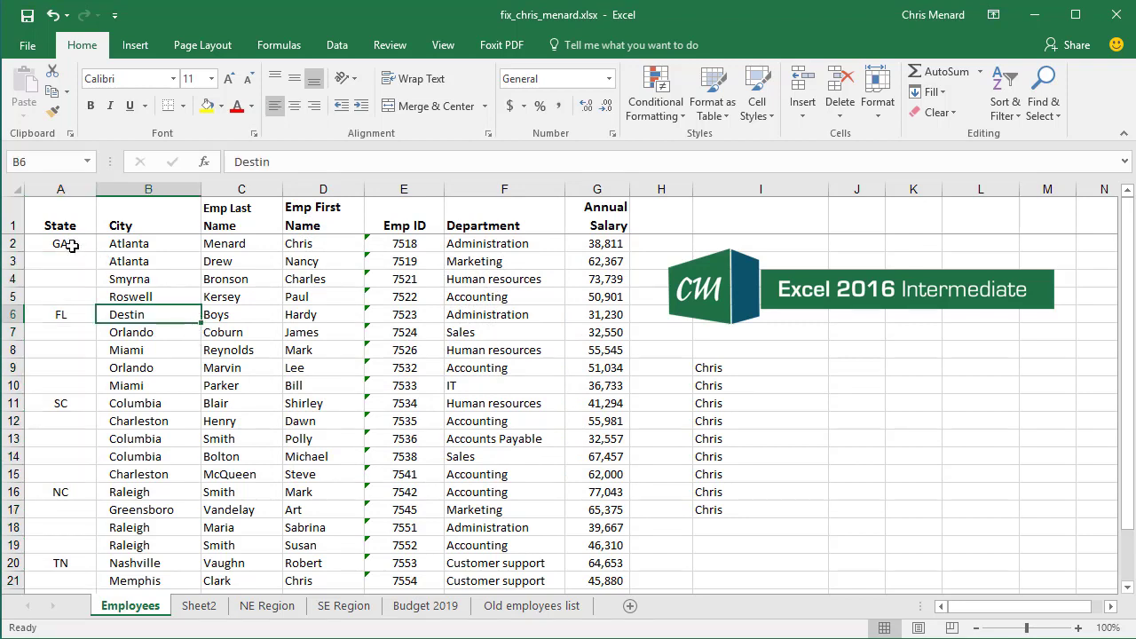
{"action": "left_click_drag", "start_coordinate": [60, 244], "coordinate": [61, 509]}
{"action": "scroll", "coordinate": [127, 524], "scroll_direction": "up", "scroll_amount": 2}
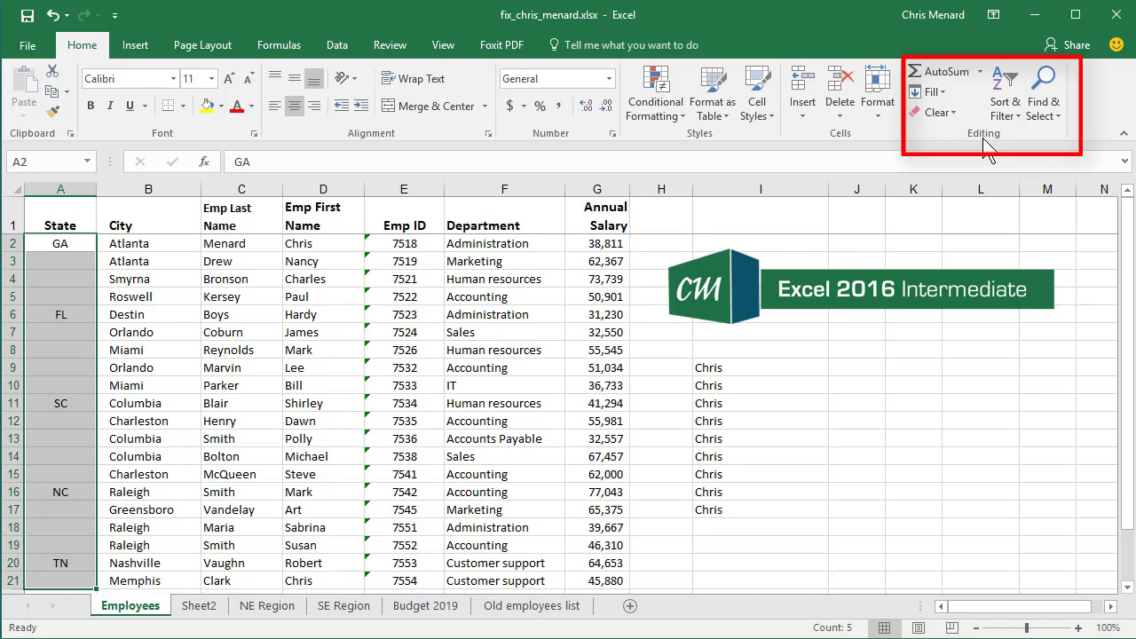
{"action": "left_click", "coordinate": [1042, 110]}
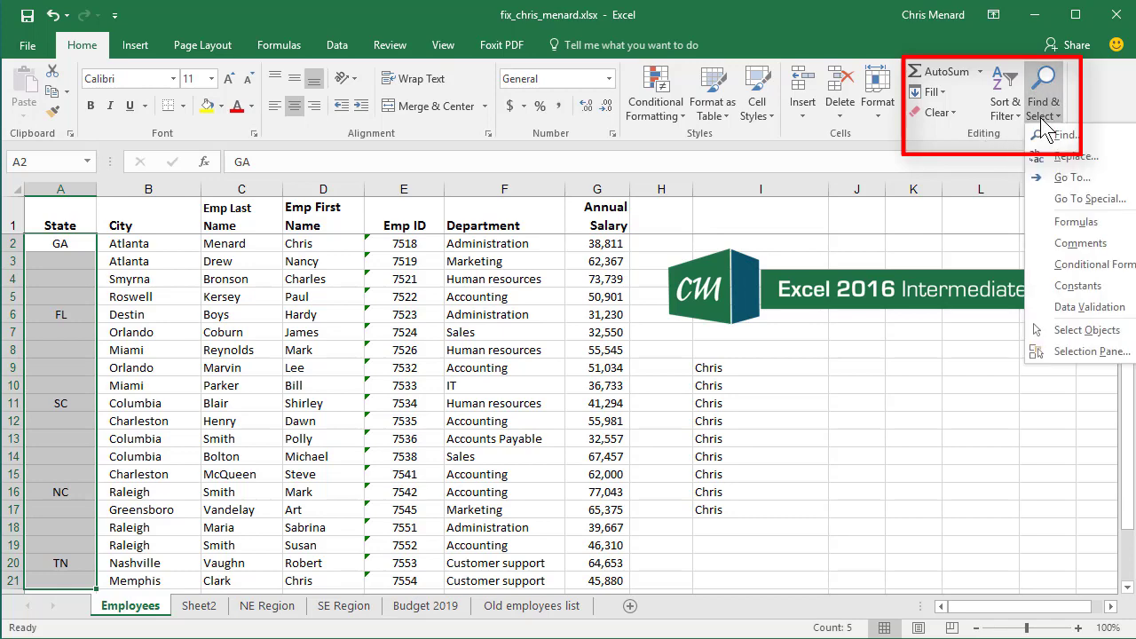
{"action": "left_click", "coordinate": [1056, 179]}
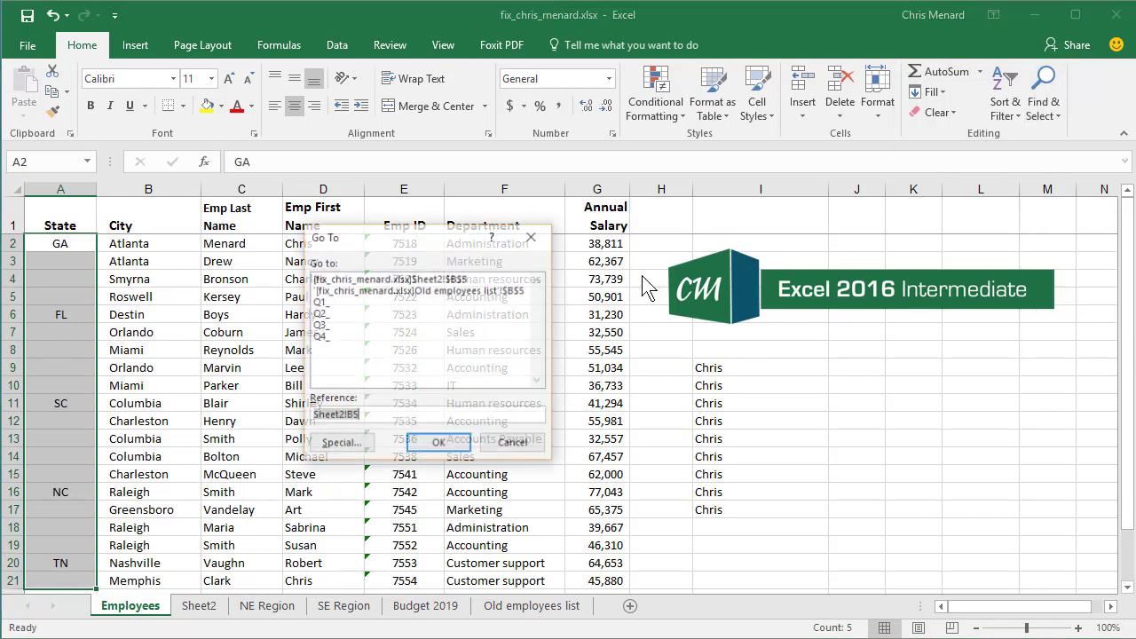
{"action": "left_click", "coordinate": [341, 445]}
{"action": "left_click", "coordinate": [319, 372]}
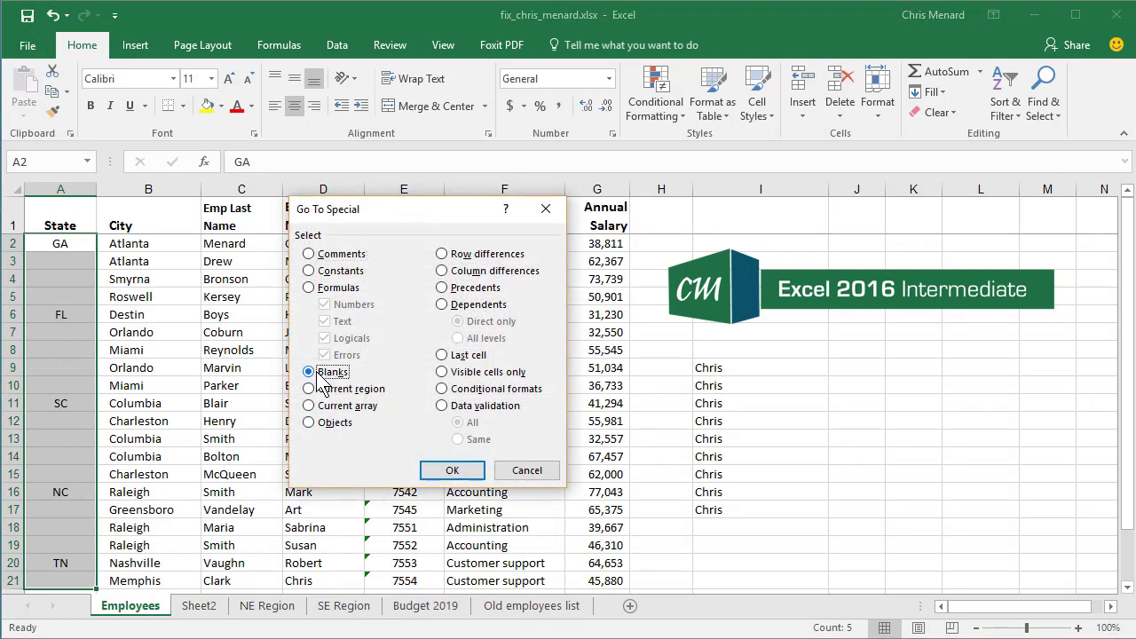
{"action": "left_click", "coordinate": [448, 475]}
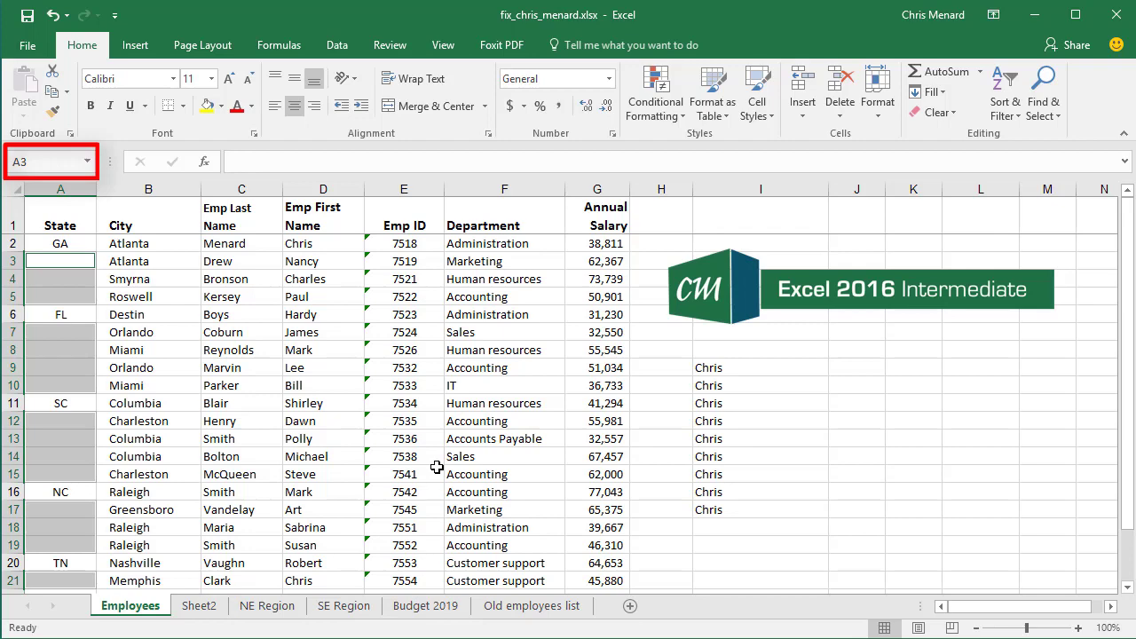
Step: Enter =A2 into all selected blanks at once so each copies the state above
{"action": "type", "text": "=A2"}
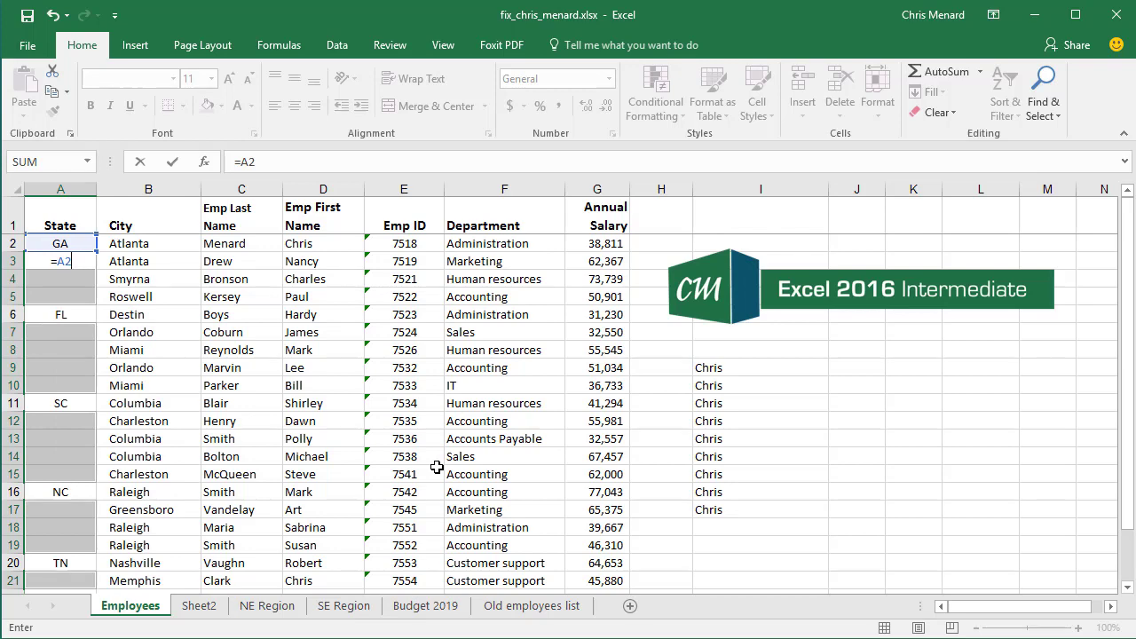
{"action": "key", "text": "ctrl+Return"}
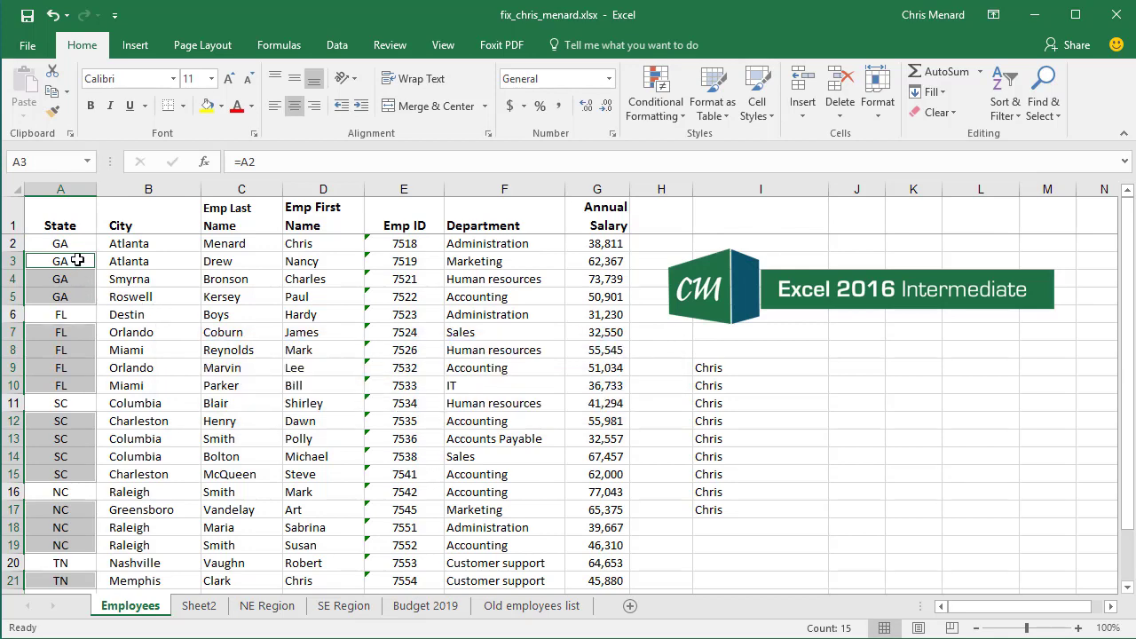
Step: Copy column A and paste it back as values, then confirm A3 and A4 hold GA
{"action": "left_click", "coordinate": [62, 193]}
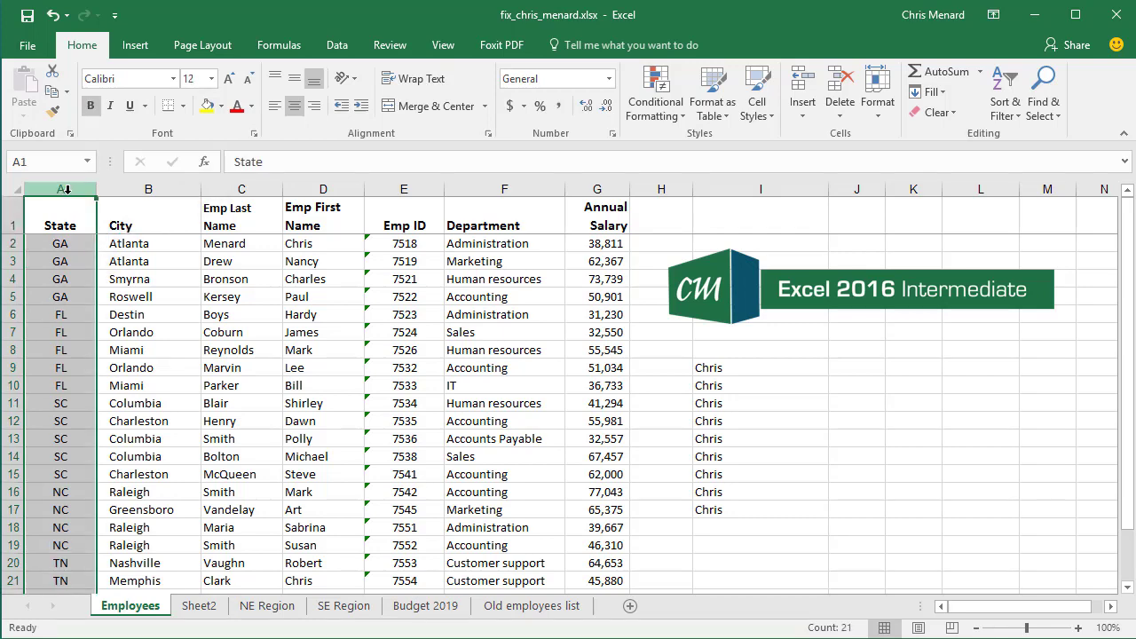
{"action": "right_click", "coordinate": [66, 189]}
{"action": "left_click", "coordinate": [98, 222]}
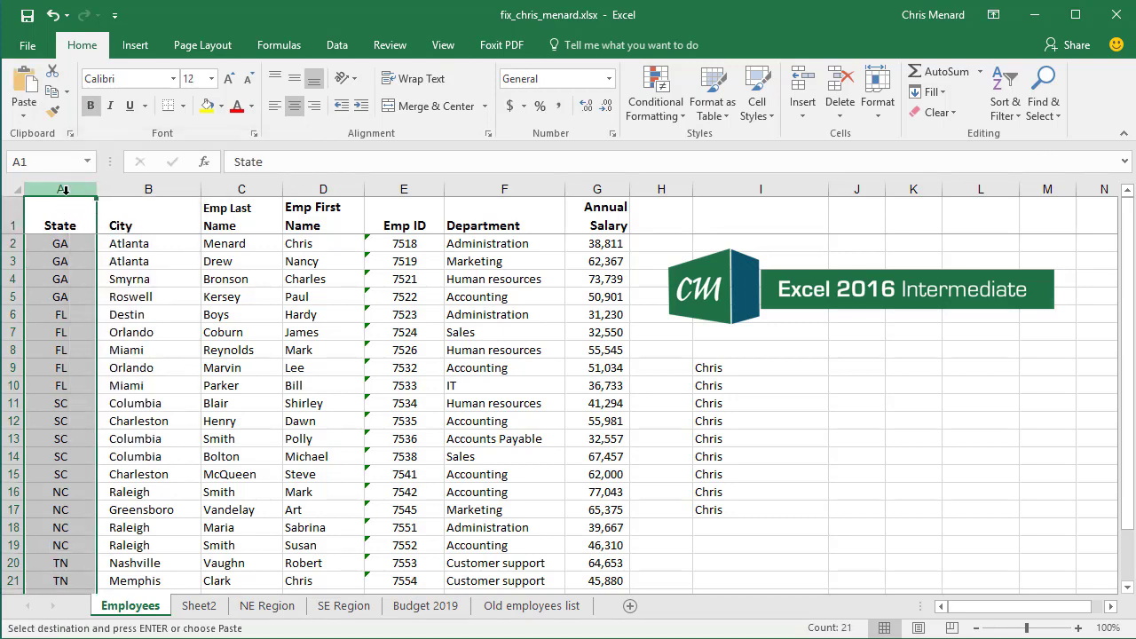
{"action": "right_click", "coordinate": [65, 189]}
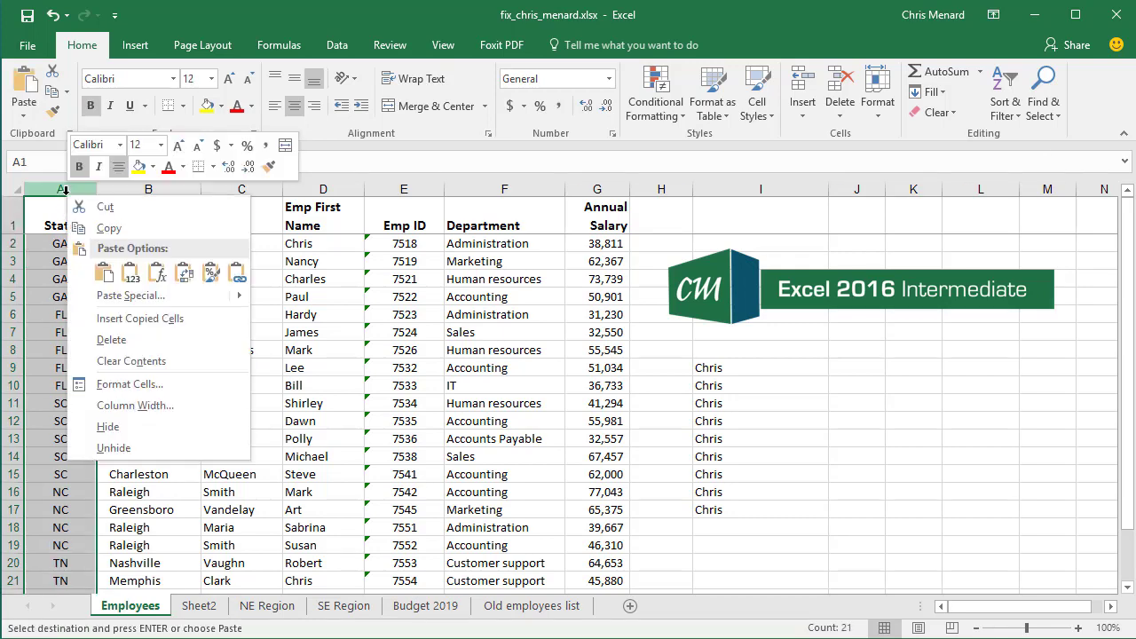
{"action": "left_click", "coordinate": [129, 275]}
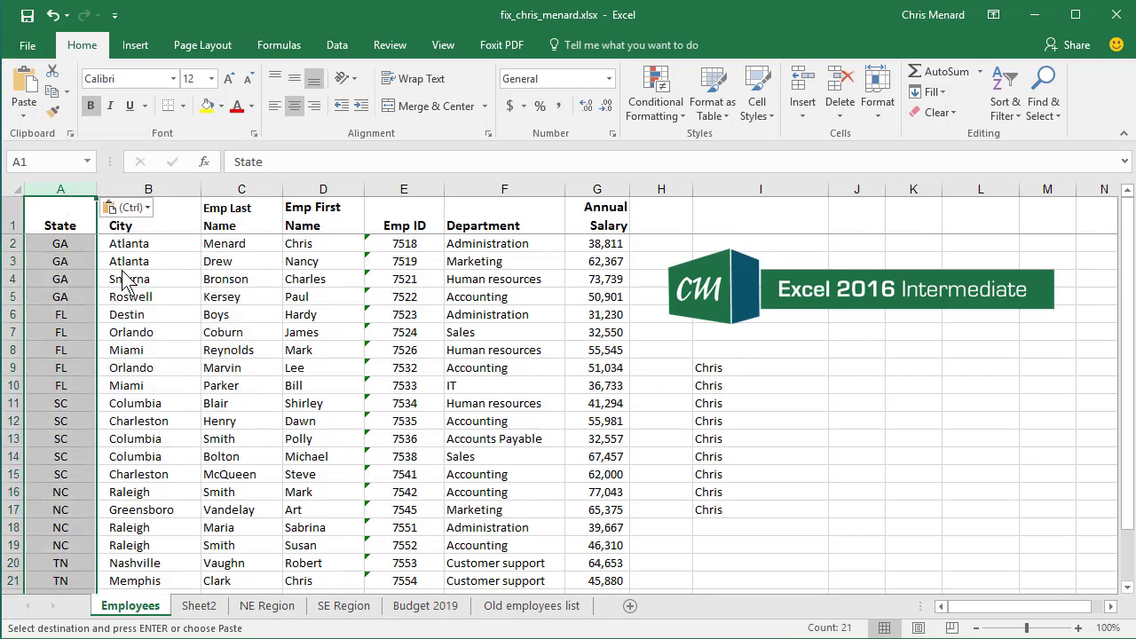
{"action": "left_click", "coordinate": [78, 260]}
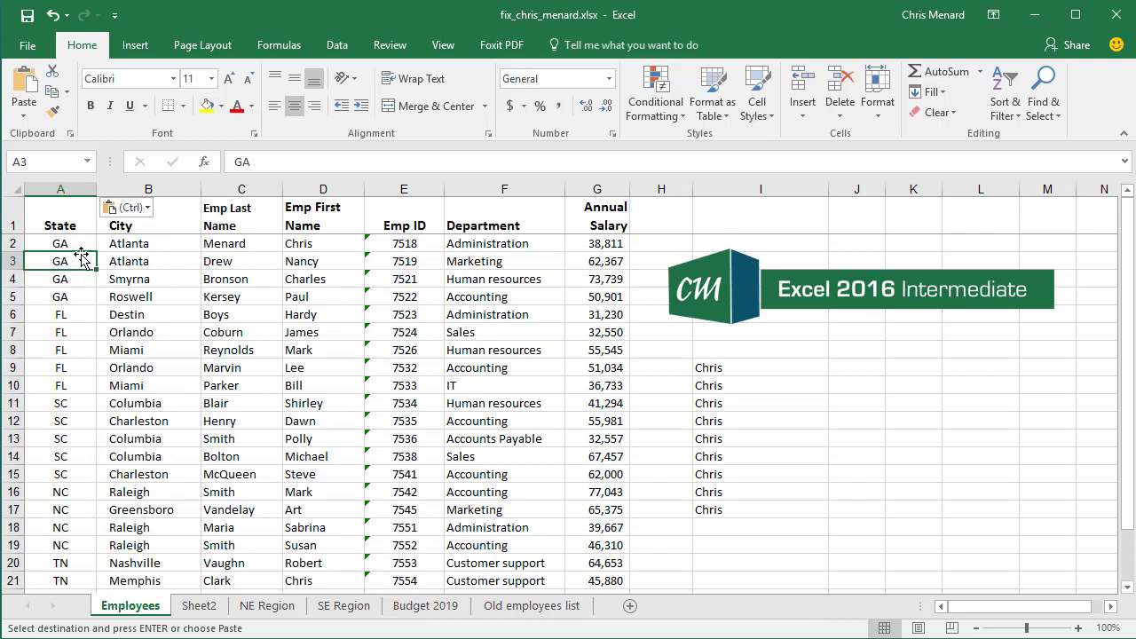
{"action": "left_click", "coordinate": [78, 279]}
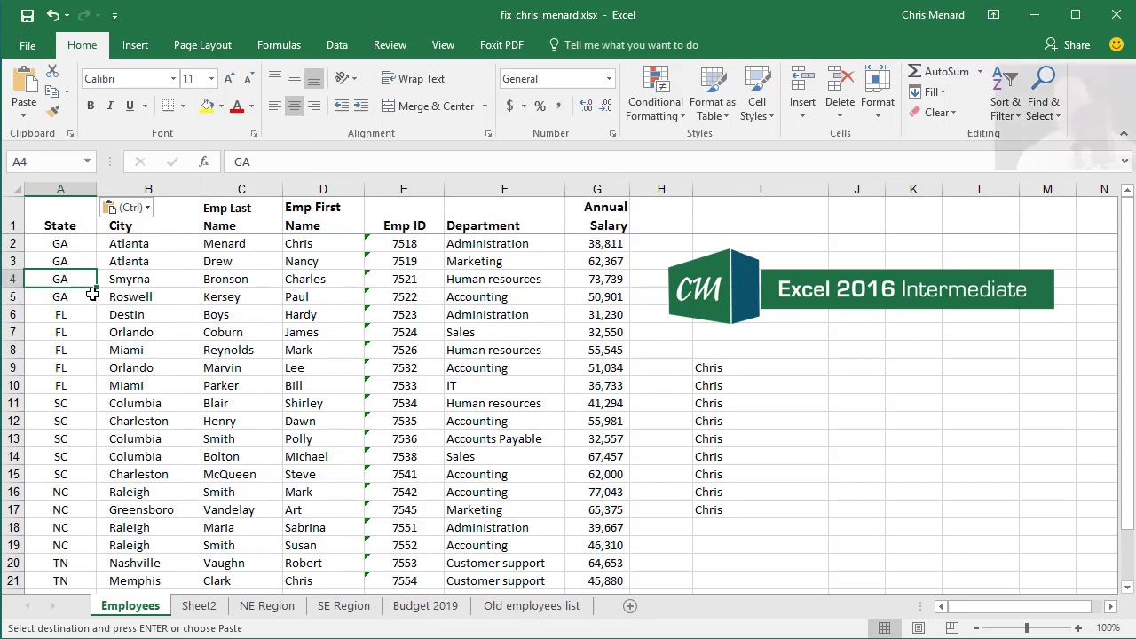